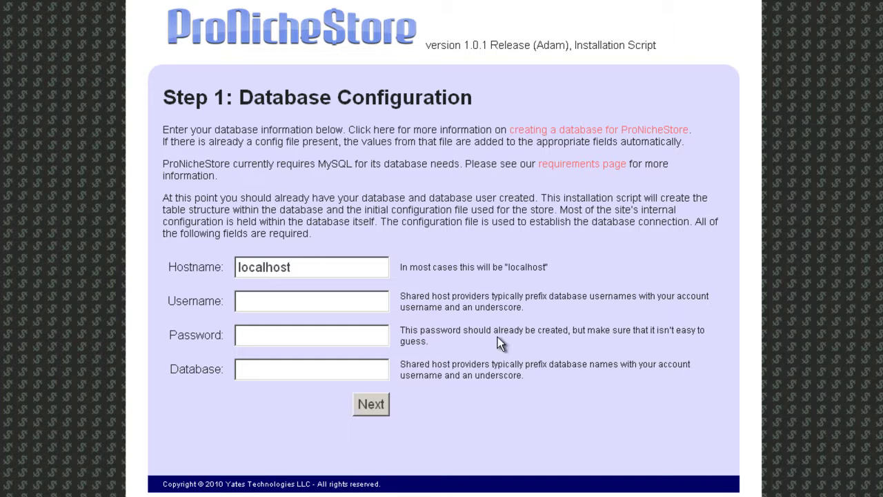
# Review the Hostname field, then enter the account-prefixed database username ending in _PNS10
pyautogui.click(327, 269)
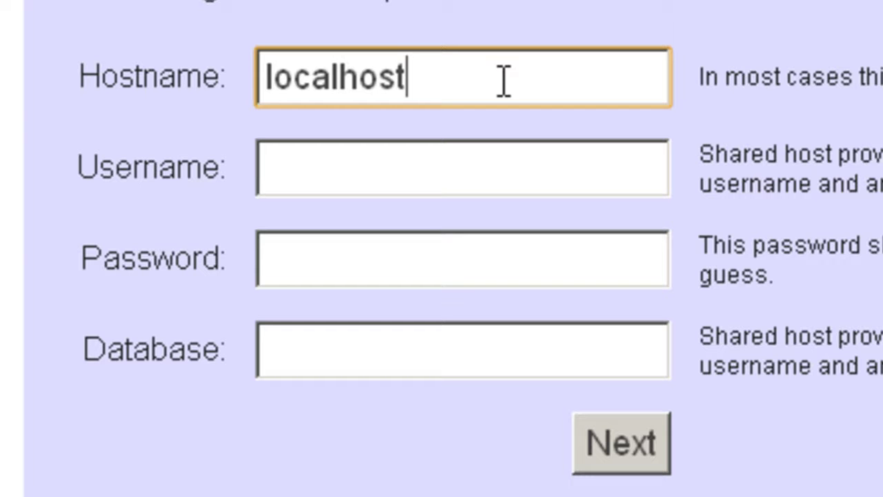
pyautogui.click(347, 173)
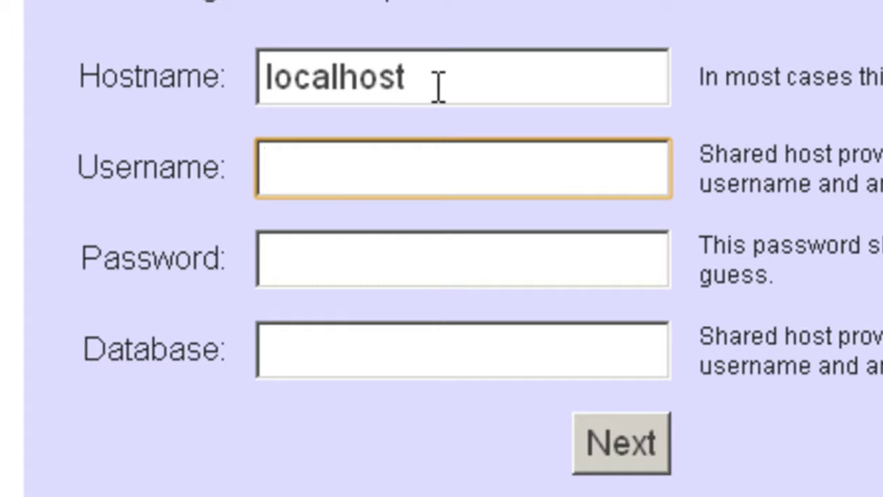
pyautogui.moveTo(75, 77); pyautogui.dragTo(217, 76)
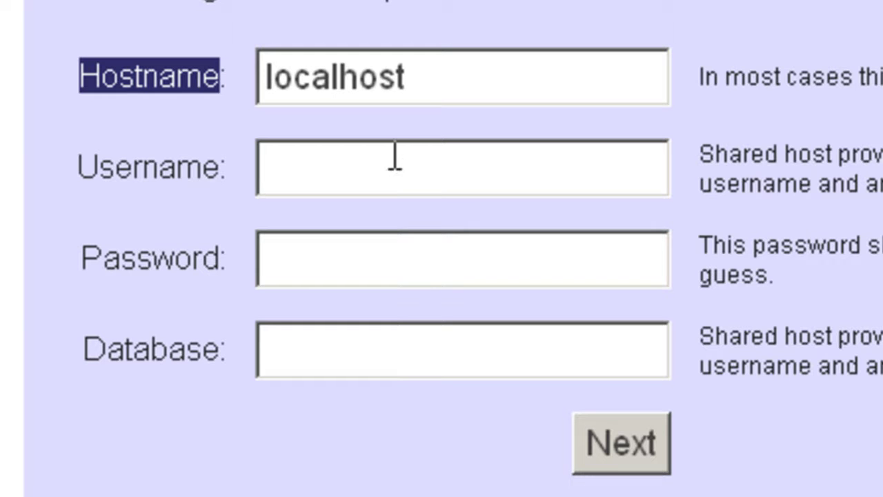
pyautogui.click(382, 172)
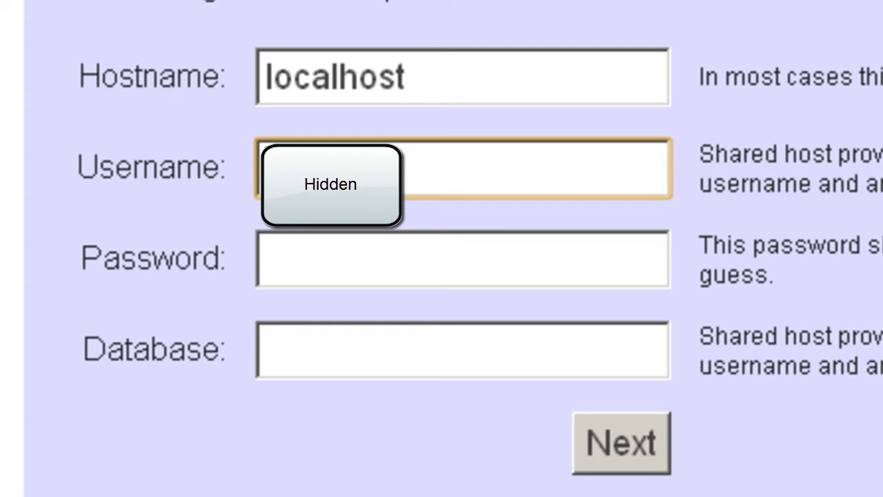
pyautogui.write('a')
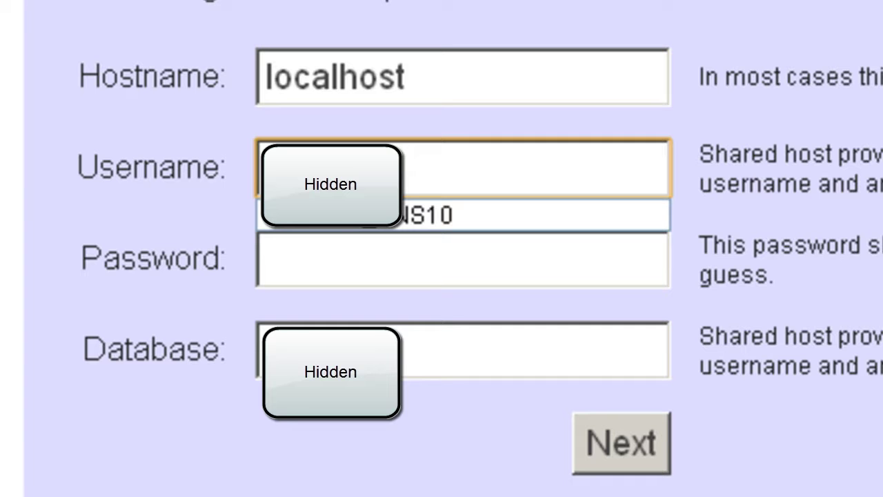
pyautogui.write('_PNS')
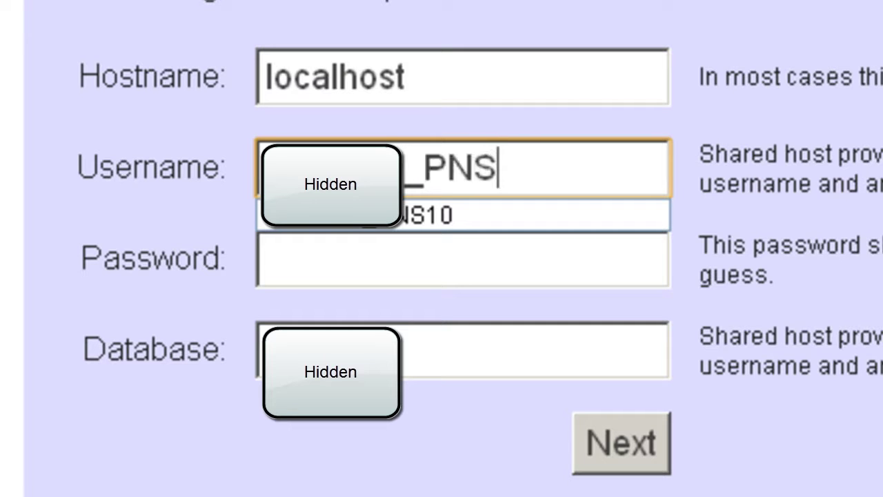
pyautogui.write('10')
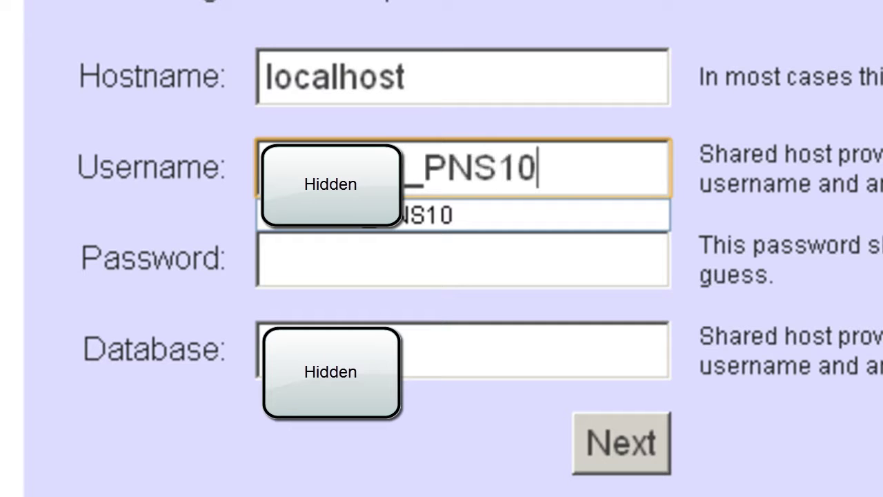
pyautogui.click(296, 269)
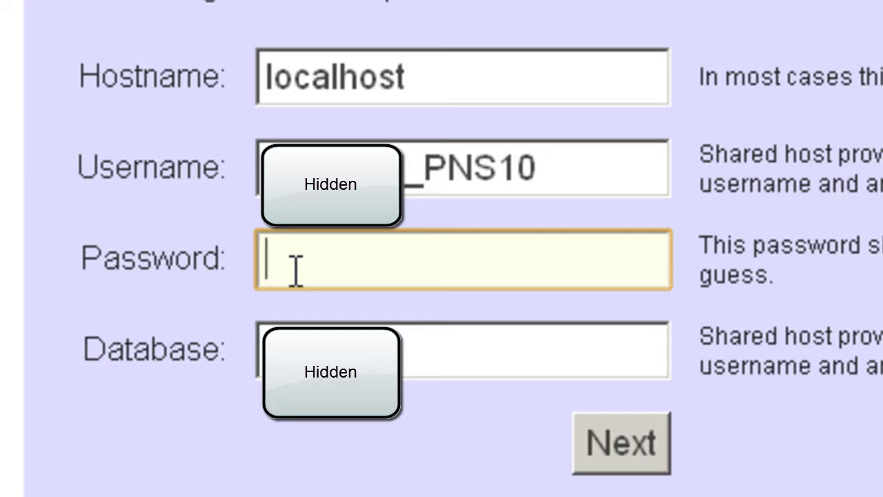
# Enter the database password and the _PNS10 database name, then submit Step 1 with Next
pyautogui.write('•••••')
pyautogui.press('Tab')
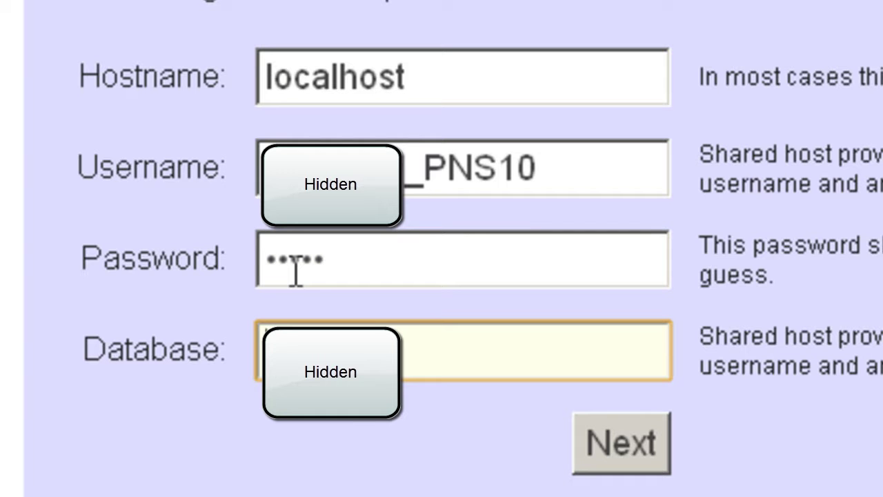
pyautogui.write('•')
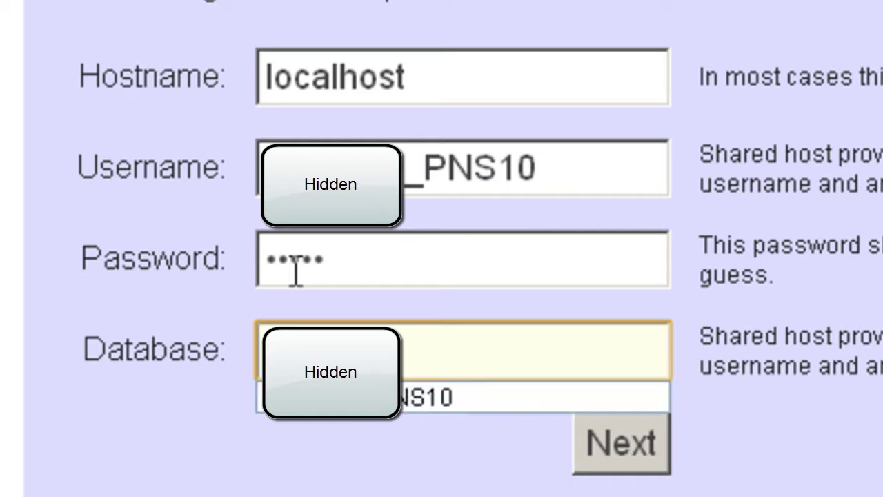
pyautogui.write('_PNS10')
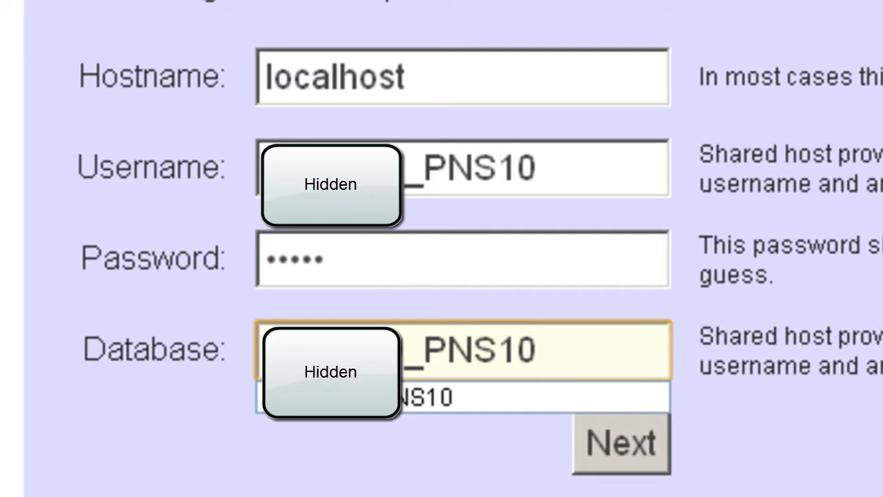
pyautogui.click(752, 304)
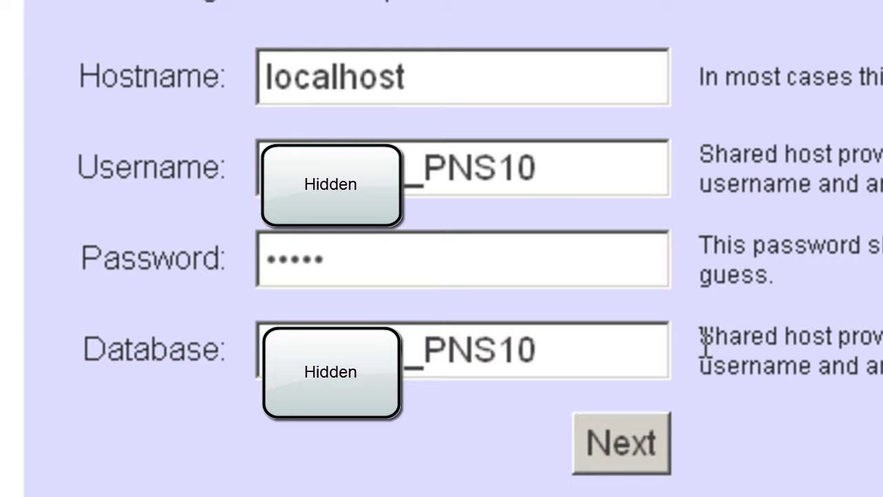
pyautogui.click(625, 469)
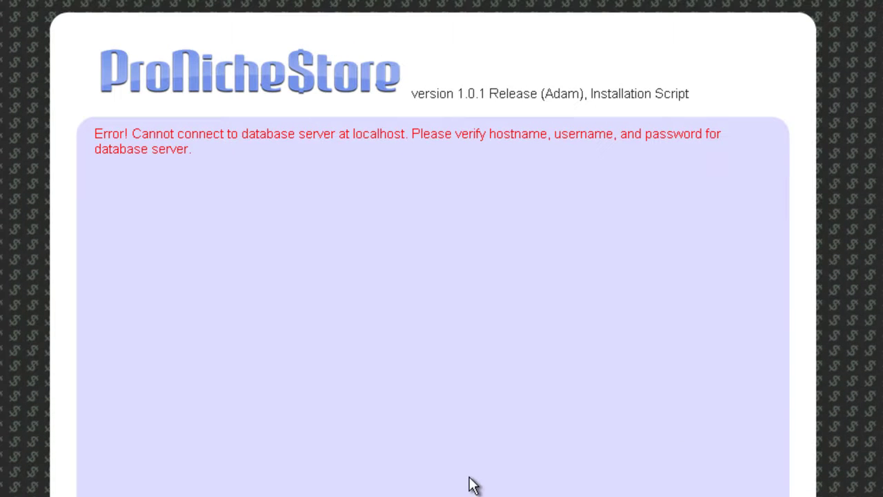
# Highlight and review the red cannot-connect-to-database error message
pyautogui.moveTo(95, 134); pyautogui.dragTo(347, 207)
pyautogui.click(364, 210)
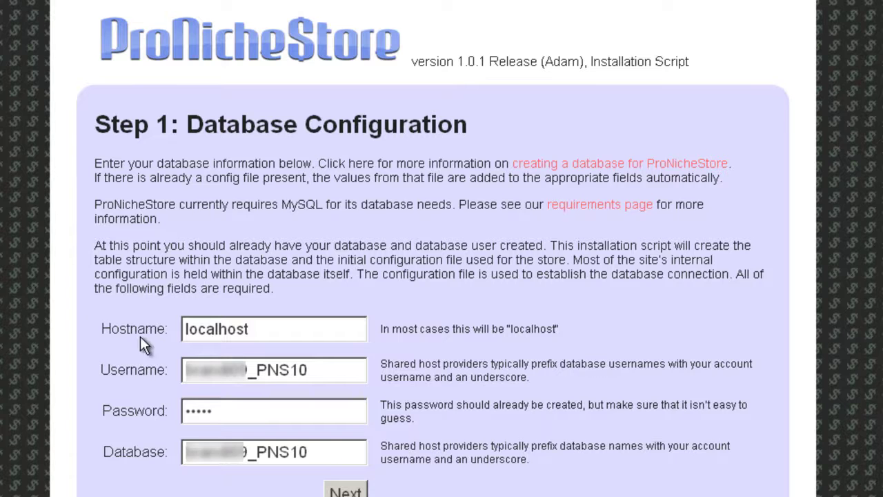
# Retype the correct database password, recheck the other fields, and resubmit Step 1
pyautogui.click(156, 406)
pyautogui.write('•••••')
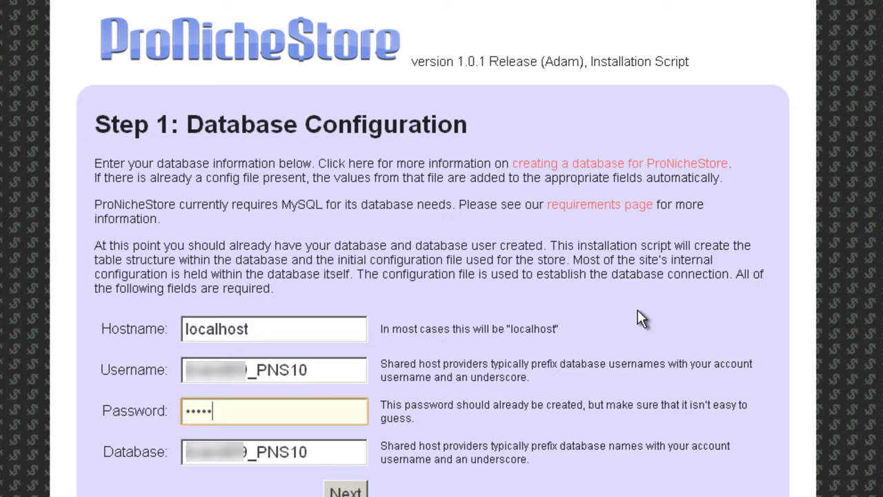
pyautogui.click(334, 369)
pyautogui.click(335, 412)
pyautogui.click(341, 448)
pyautogui.click(330, 376)
pyautogui.click(328, 416)
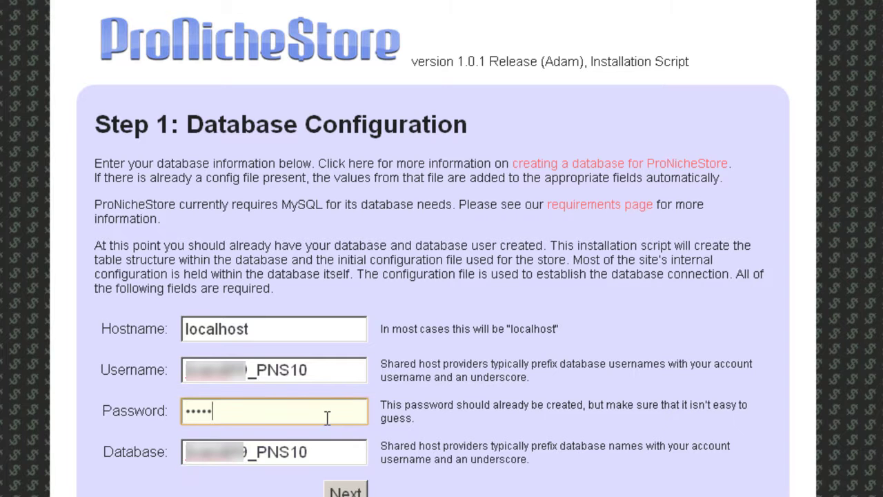
pyautogui.click(367, 489)
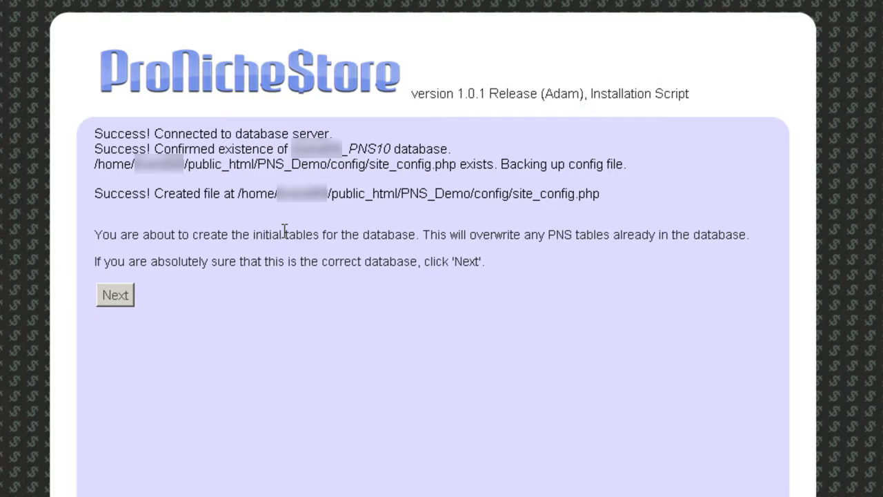
# Review the config/site_config.php backup and table-overwrite messages
pyautogui.moveTo(334, 166); pyautogui.dragTo(459, 168)
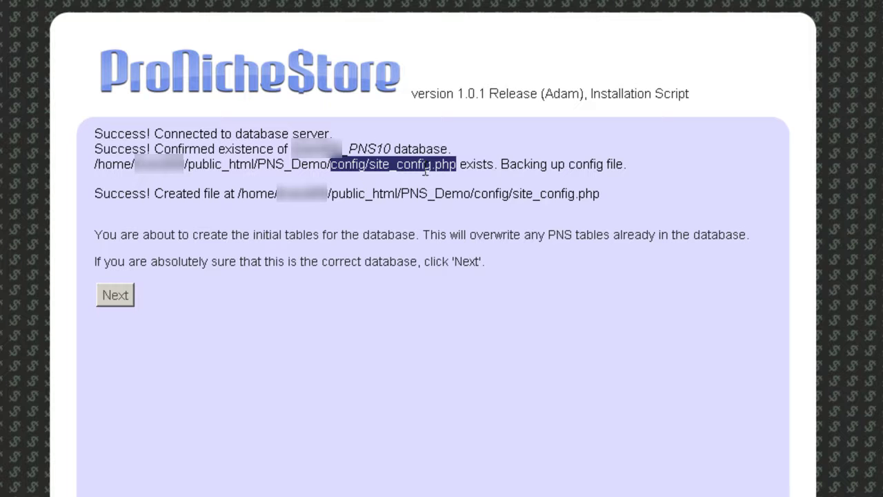
pyautogui.click(363, 327)
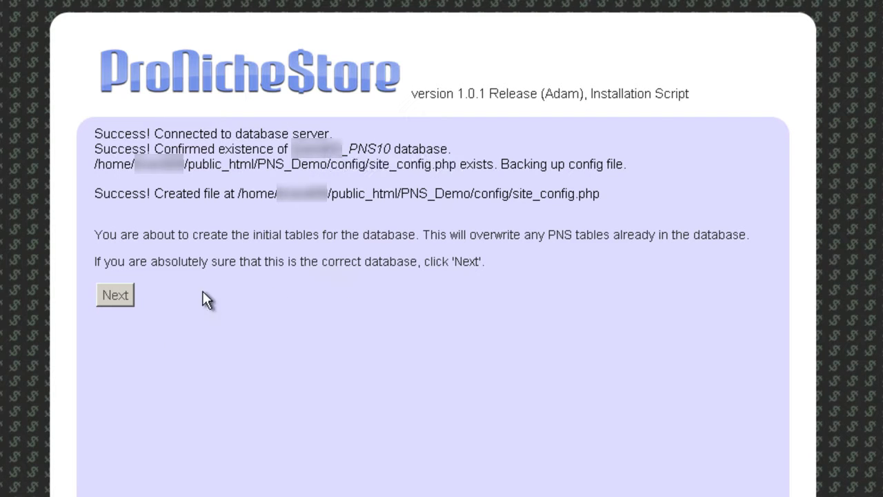
# Create the initial database tables, then enter the administrator's e-mail address
pyautogui.click(116, 296)
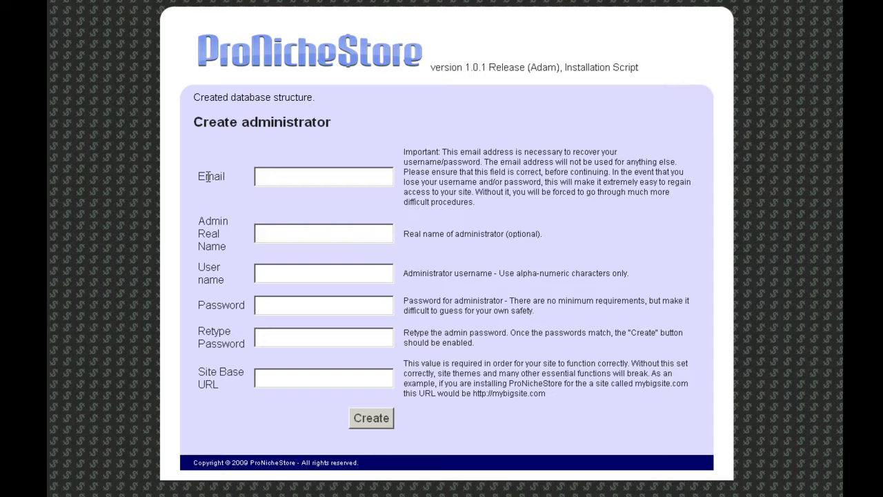
pyautogui.click(280, 180)
pyautogui.write('......')
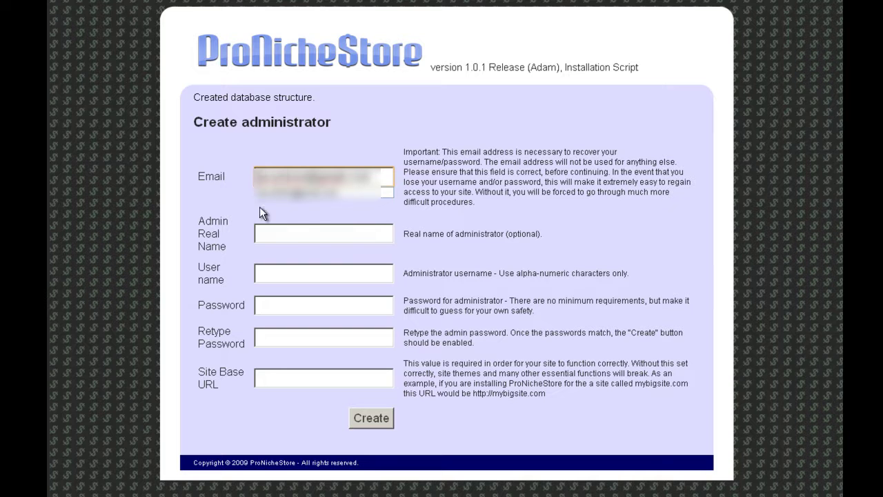
pyautogui.click(297, 236)
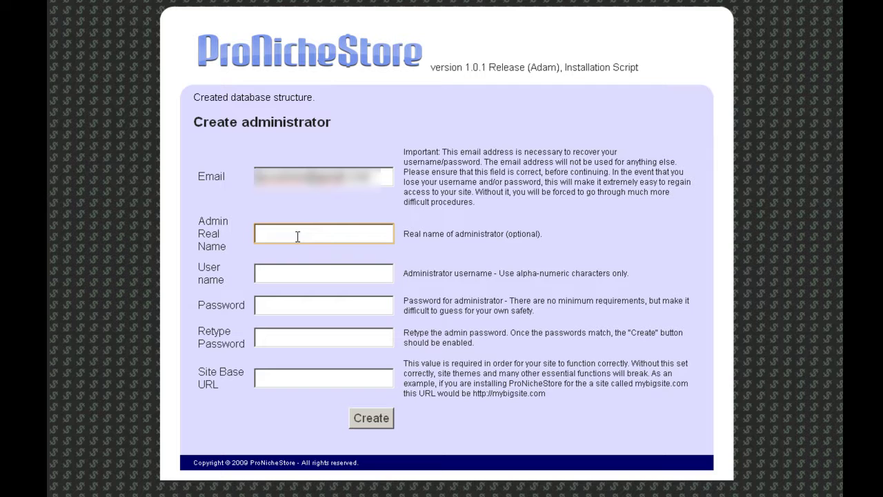
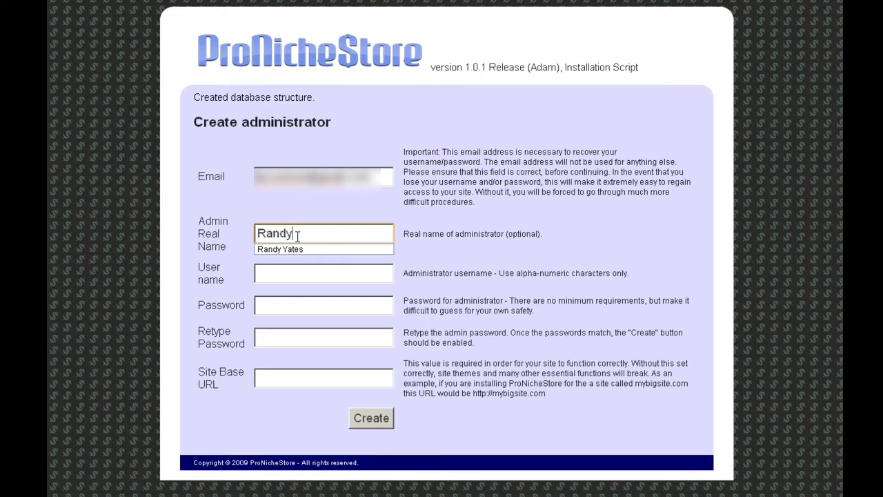
# Enter the administrator's real name and, after several corrections, set the user name to admin
pyautogui.click(274, 274)
pyautogui.write('admin')
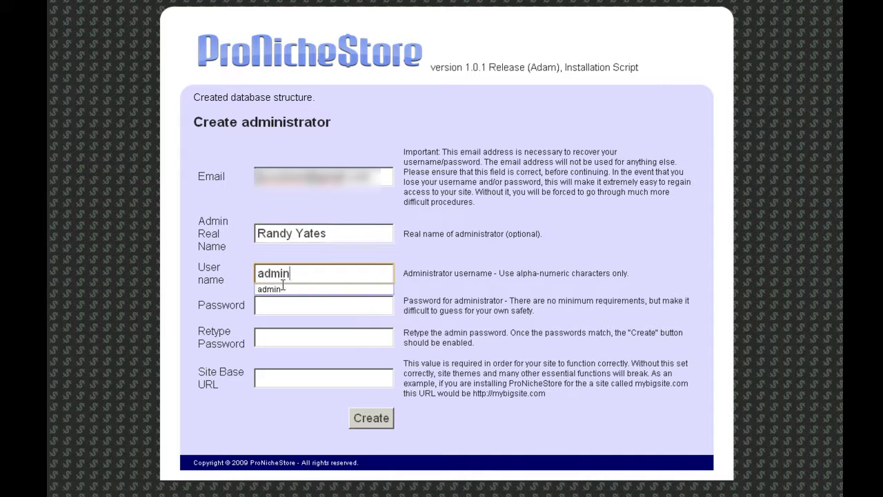
pyautogui.press('BackSpace')
pyautogui.press('BackSpace')
pyautogui.press('BackSpace')
pyautogui.press('BackSpace')
pyautogui.press('BackSpace')
pyautogui.write('Admina')
pyautogui.press('BackSpace')
pyautogui.write('istrato')
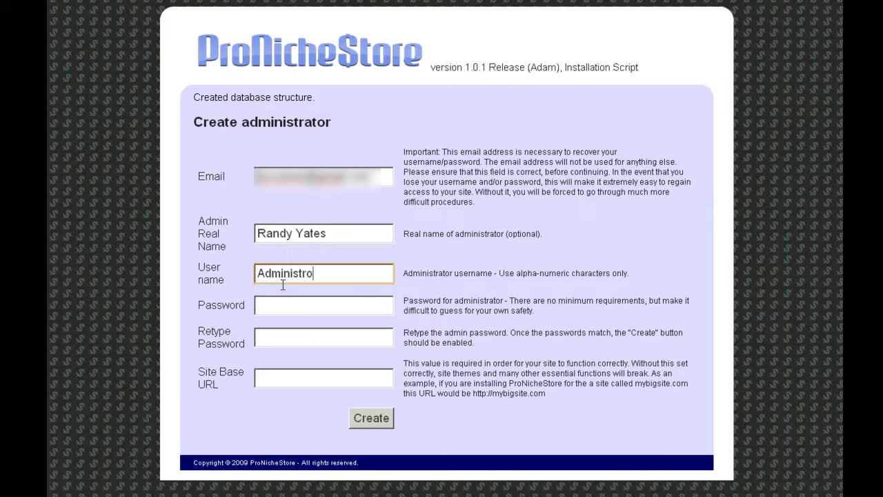
pyautogui.press('BackSpace')
pyautogui.press('BackSpace')
pyautogui.press('BackSpace')
pyautogui.press('BackSpace')
pyautogui.press('BackSpace')
pyautogui.press('BackSpace')
pyautogui.press('BackSpace')
pyautogui.press('BackSpace')
pyautogui.press('BackSpace')
pyautogui.press('BackSpace')
pyautogui.press('BackSpace')
pyautogui.press('BackSpace')
pyautogui.write('Randy')
pyautogui.press('BackSpace')
pyautogui.press('BackSpace')
pyautogui.press('BackSpace')
pyautogui.press('BackSpace')
pyautogui.press('BackSpace')
pyautogui.write('admin')
# Type the administrator password in both password fields so they match
pyautogui.press('Tab')
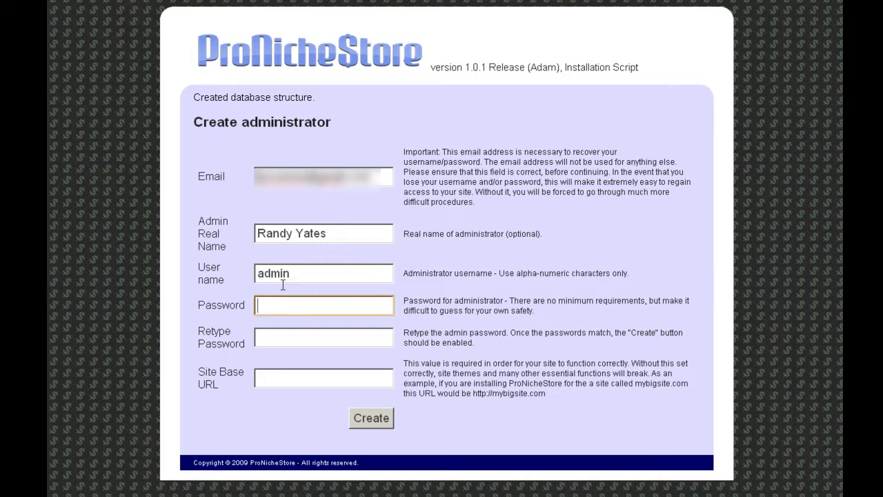
pyautogui.write('••••••')
pyautogui.press('Tab')
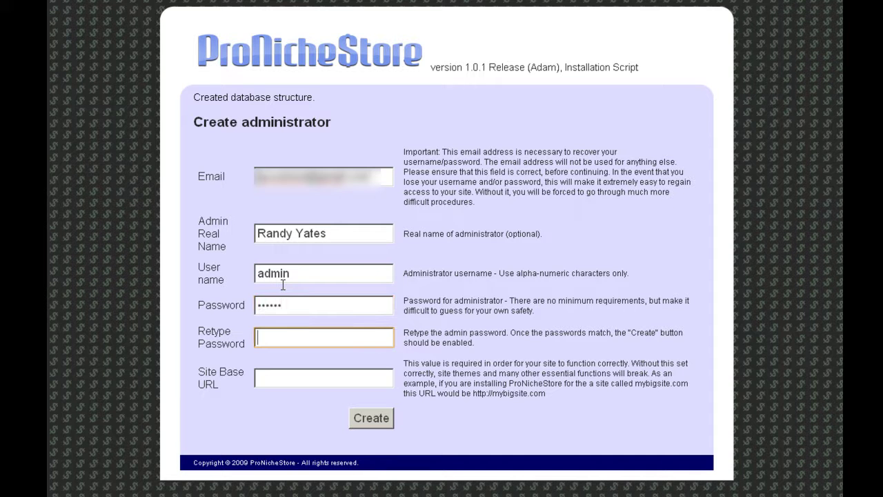
pyautogui.write('••••••')
pyautogui.press('Tab')
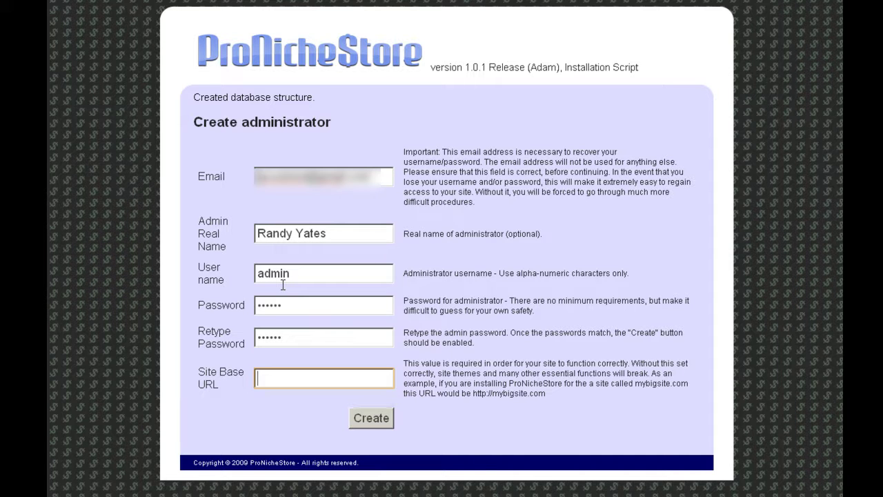
pyautogui.write('http://')
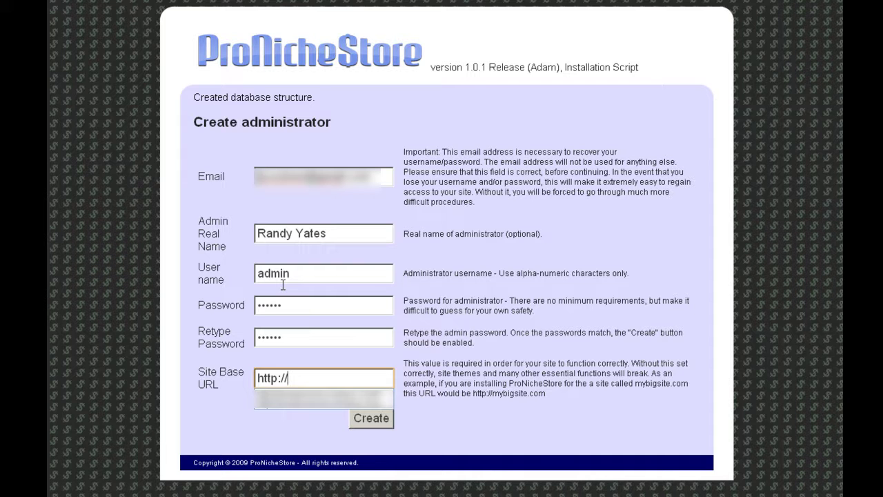
pyautogui.write('www')
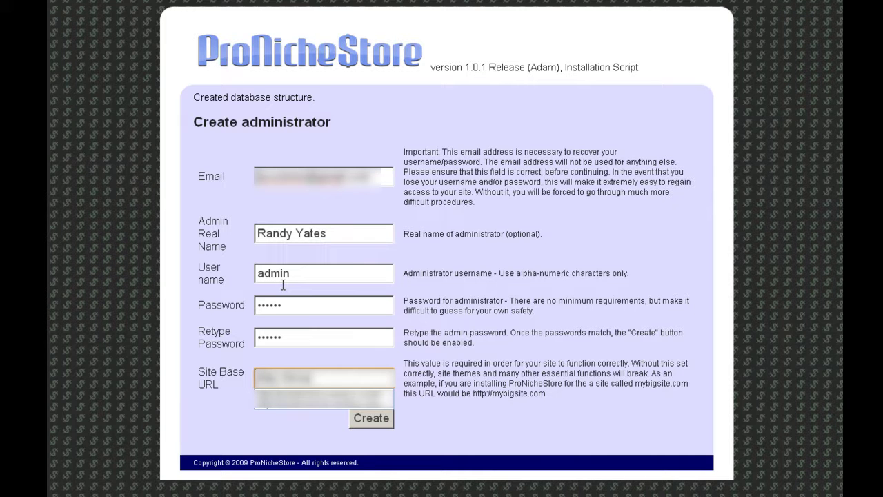
pyautogui.write('.nichestore.comcom')
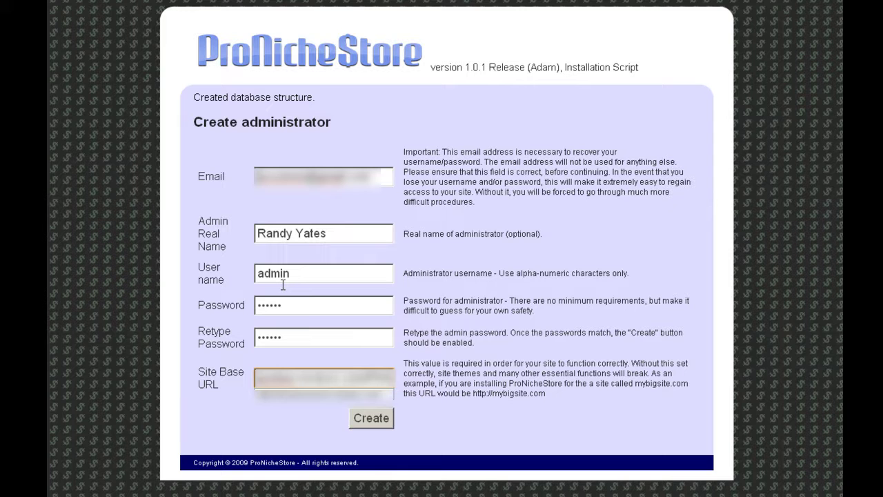
pyautogui.write('_Demo')
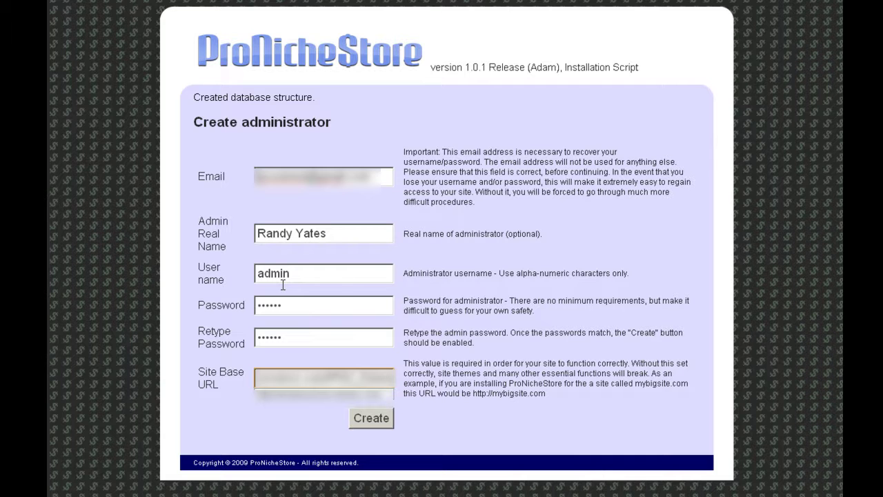
# Submit the Create administrator form with the Create button
pyautogui.click(378, 418)
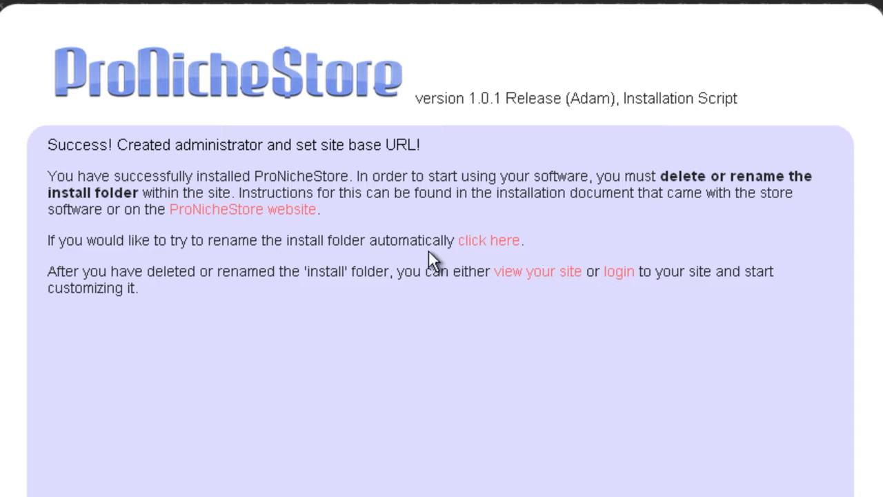
# Auto-rename the install folder via the 'click here' link and review the rename confirmation
pyautogui.click(488, 252)
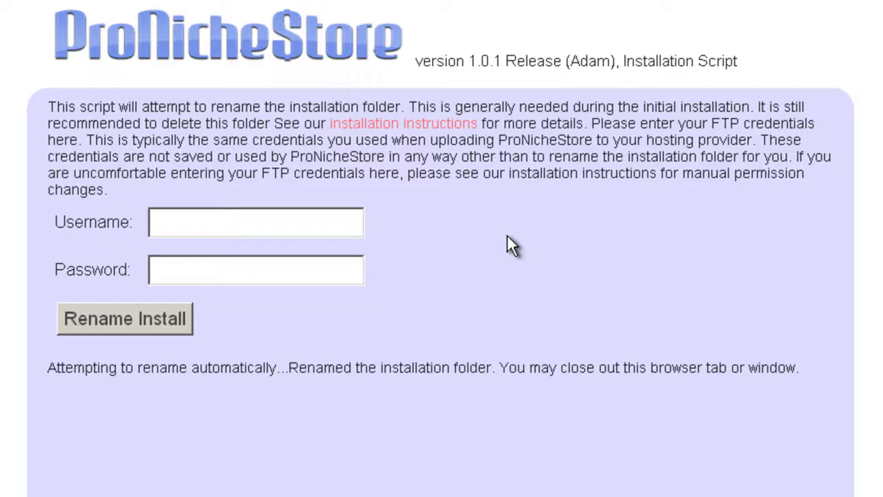
pyautogui.moveTo(47, 368); pyautogui.dragTo(803, 400)
pyautogui.click(544, 416)
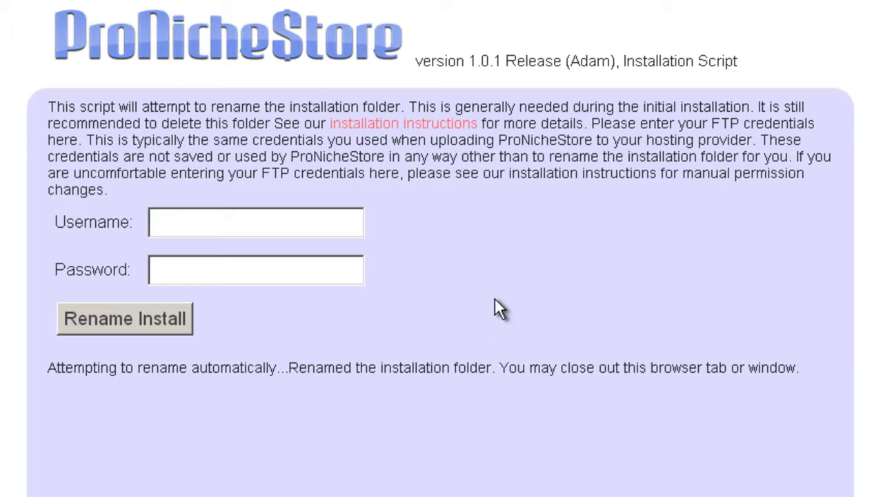
pyautogui.moveTo(48, 368); pyautogui.dragTo(808, 379)
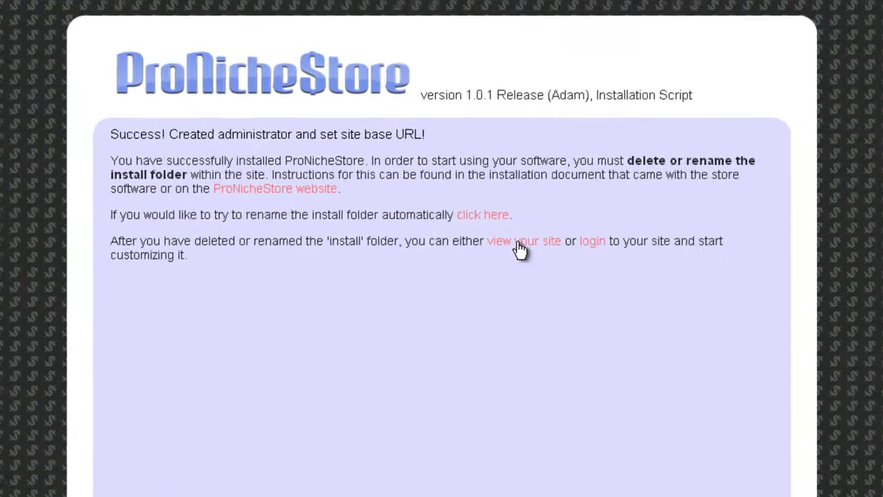
# Follow the 'view your site' link to load the Demo PNS Store storefront
pyautogui.click(532, 277)
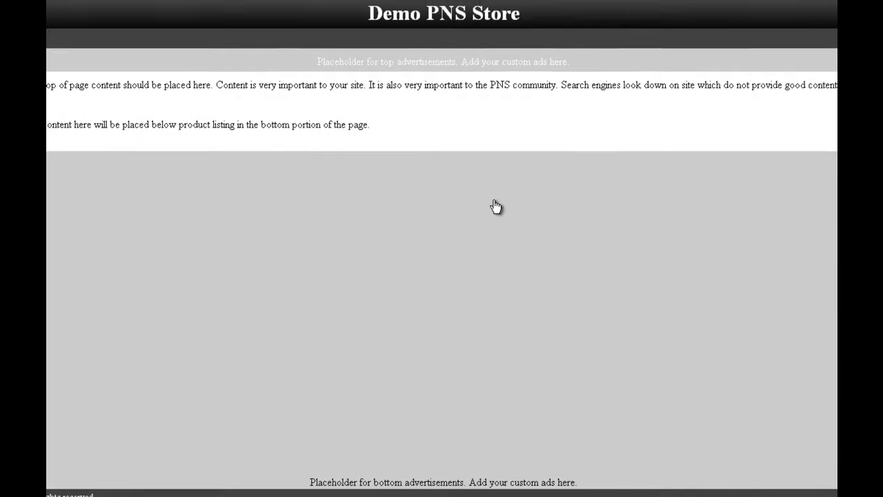